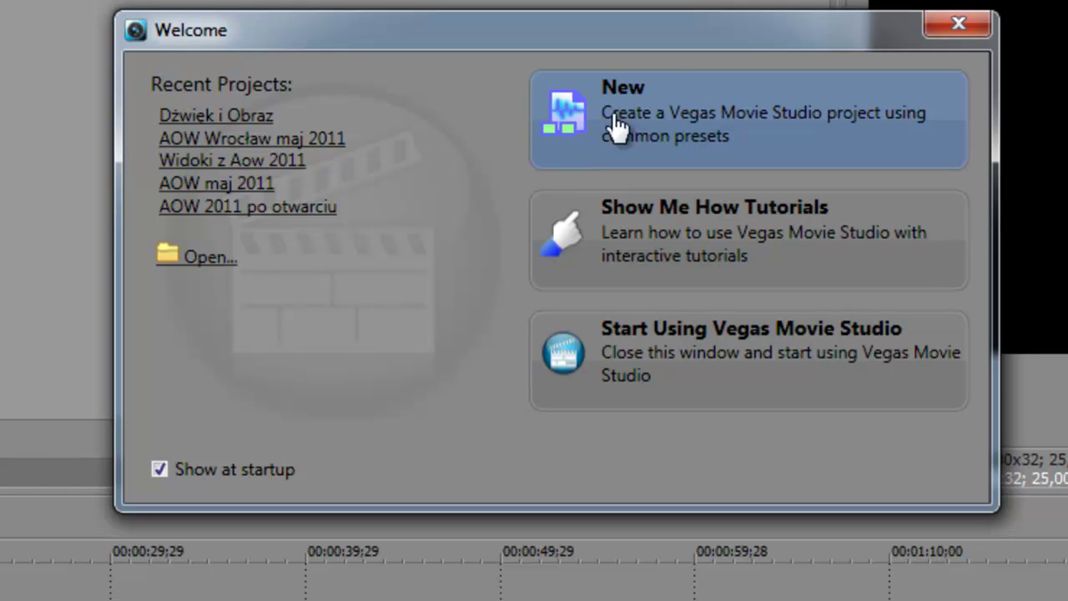
Create a new AVCHD 1920x1080-50i stereo project named Synchronizacja Obrazu i Dźwięku
left_click(646, 99)
left_click(303, 402)
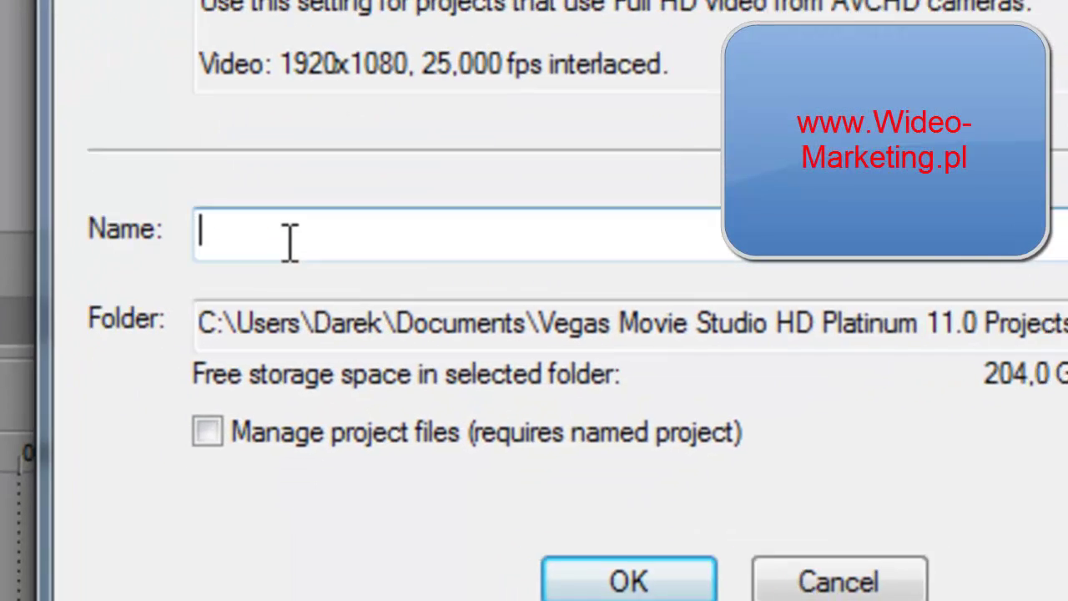
type("S")
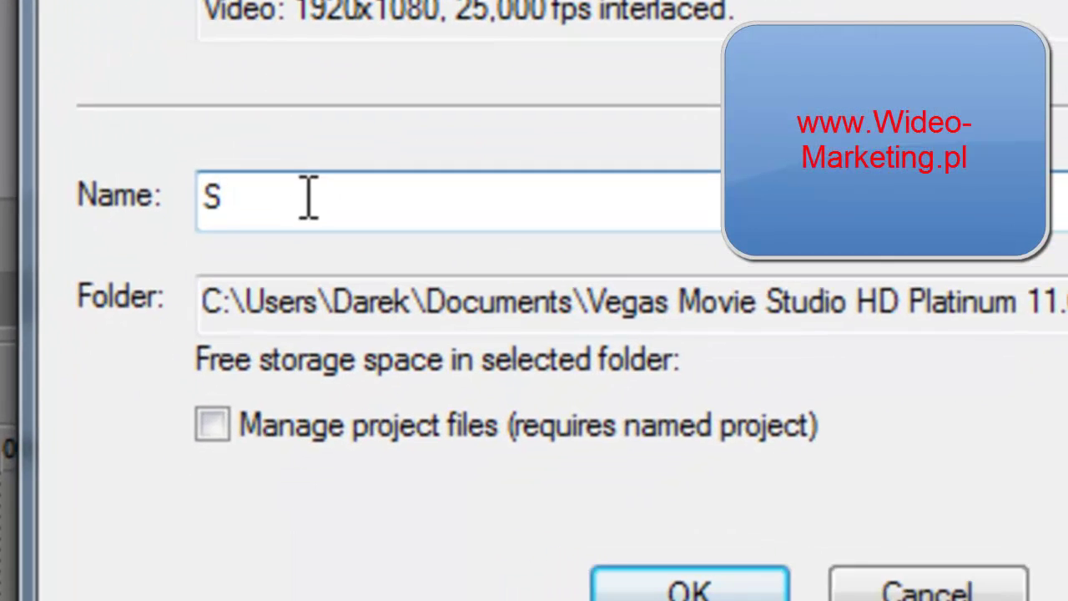
type("ynchron")
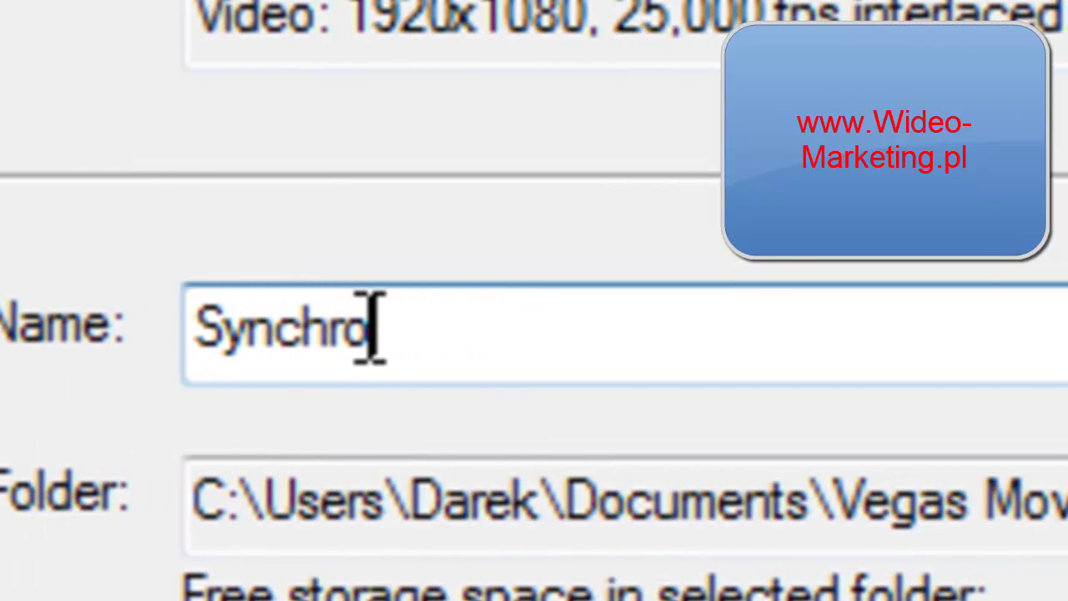
type("izacja O")
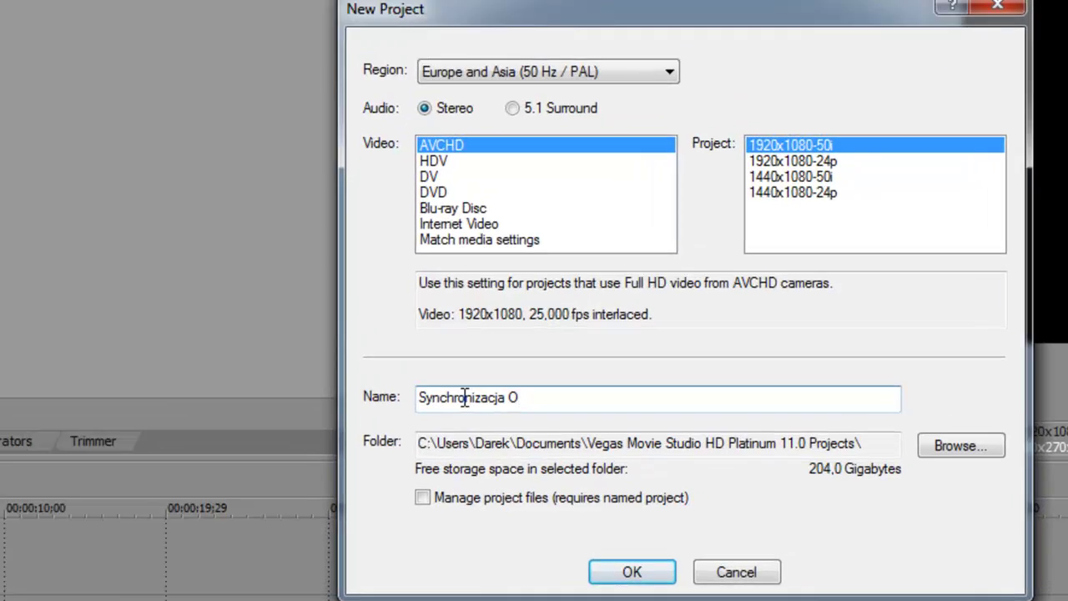
type("brazu i D")
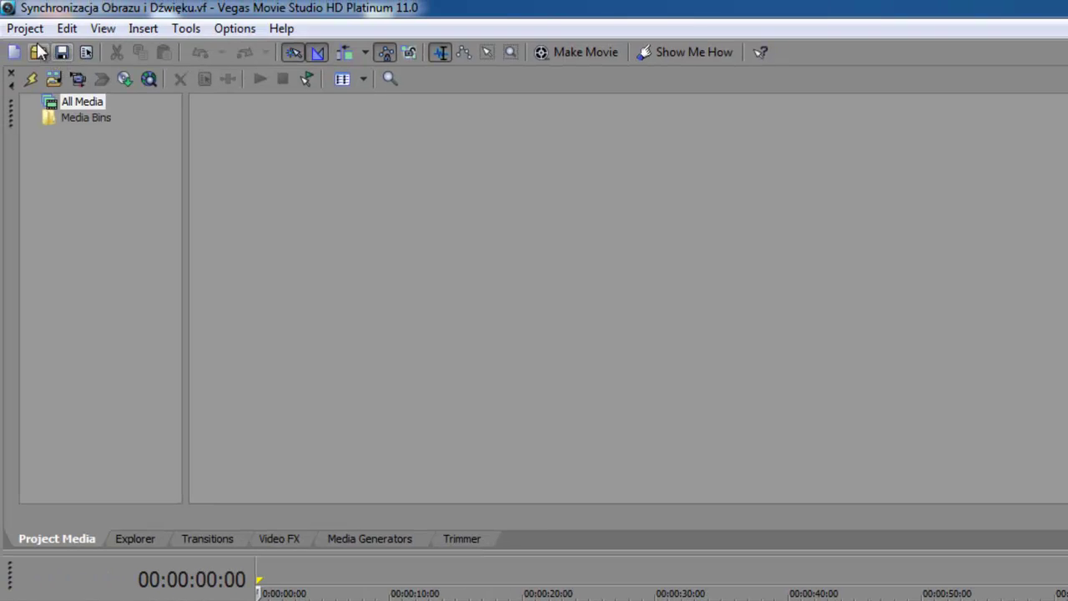
Import 110619-000.wav and 00067_20110619_132620.mts together from the Imported Media folder in the Dokumenty library
left_click(25, 28)
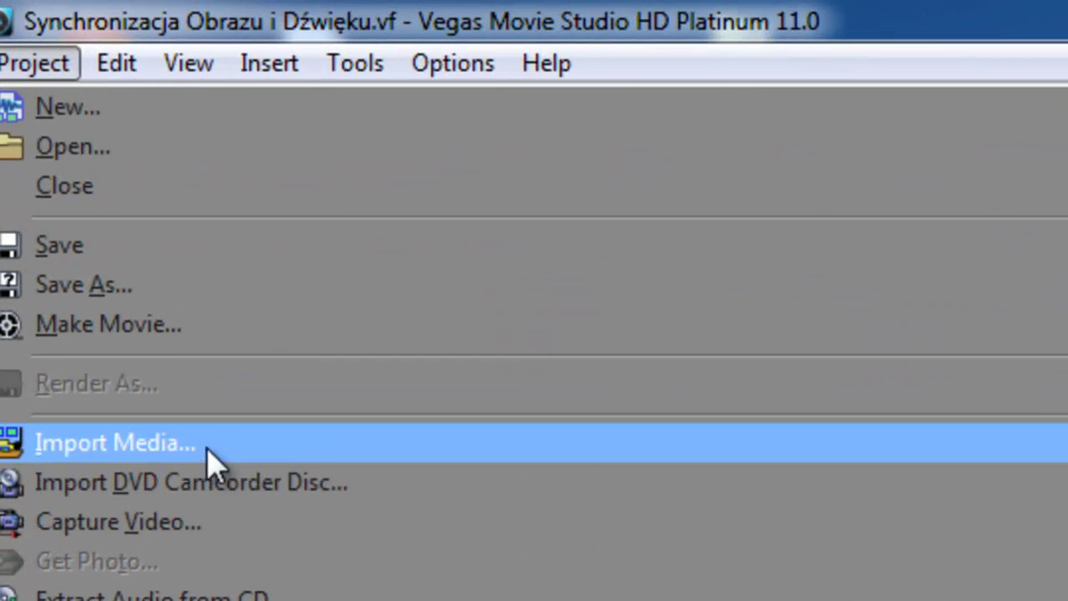
left_click(87, 210)
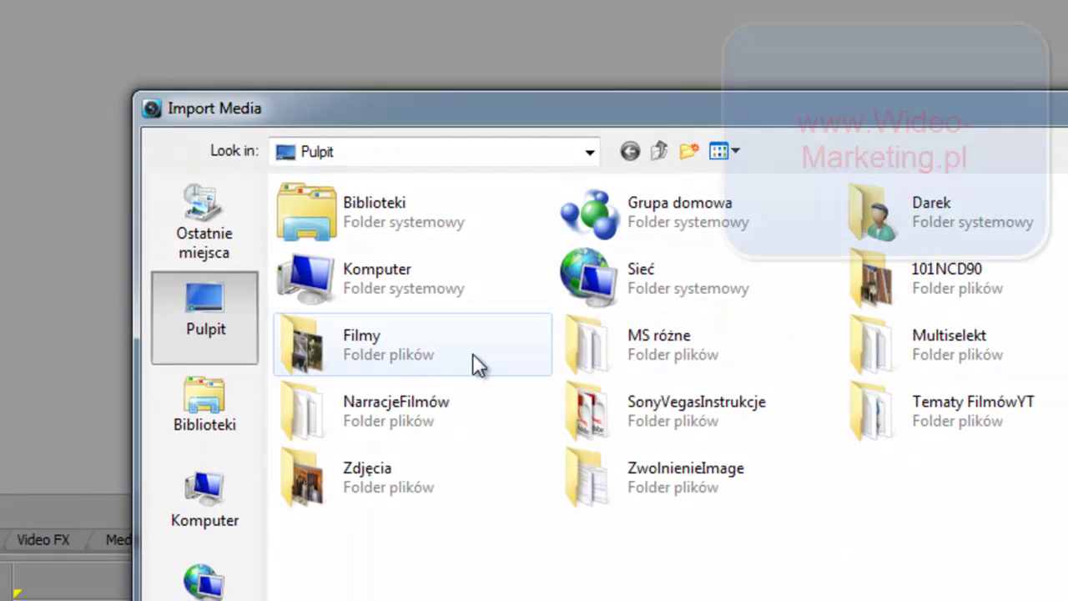
left_click(236, 406)
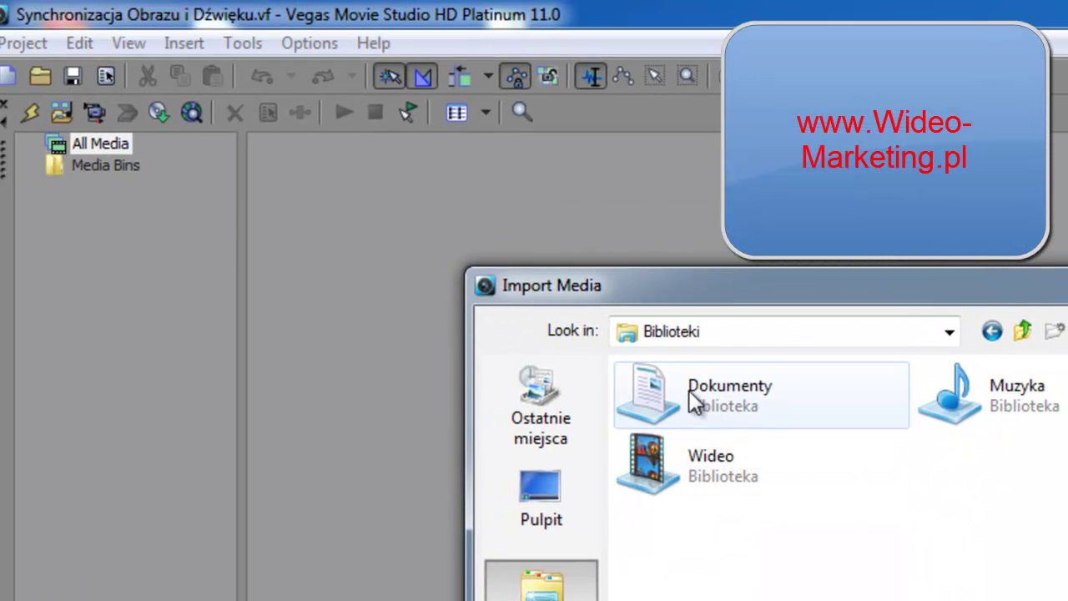
double_click(678, 387)
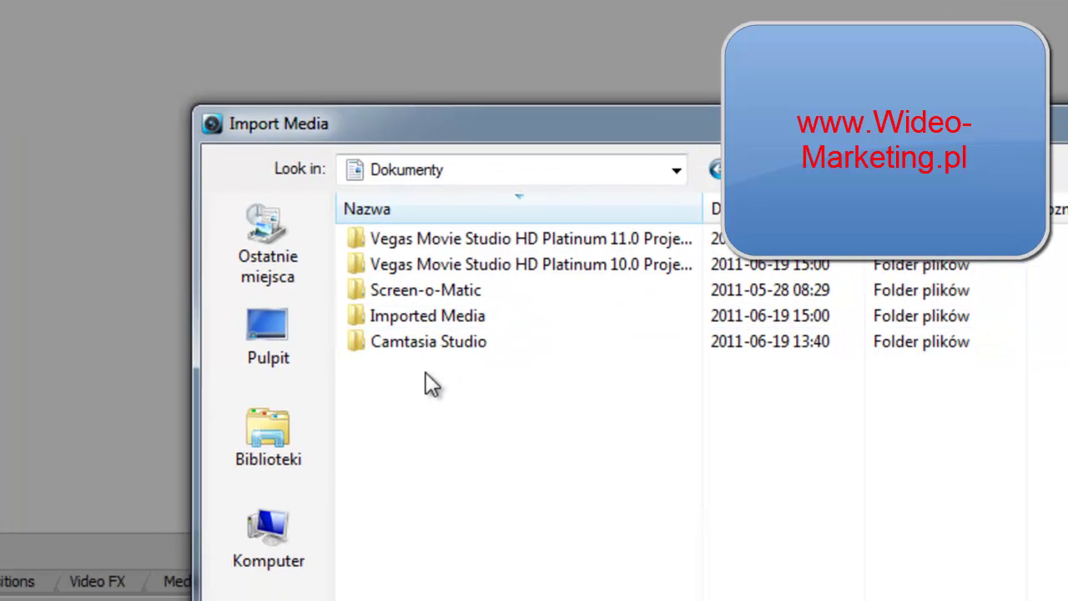
double_click(420, 314)
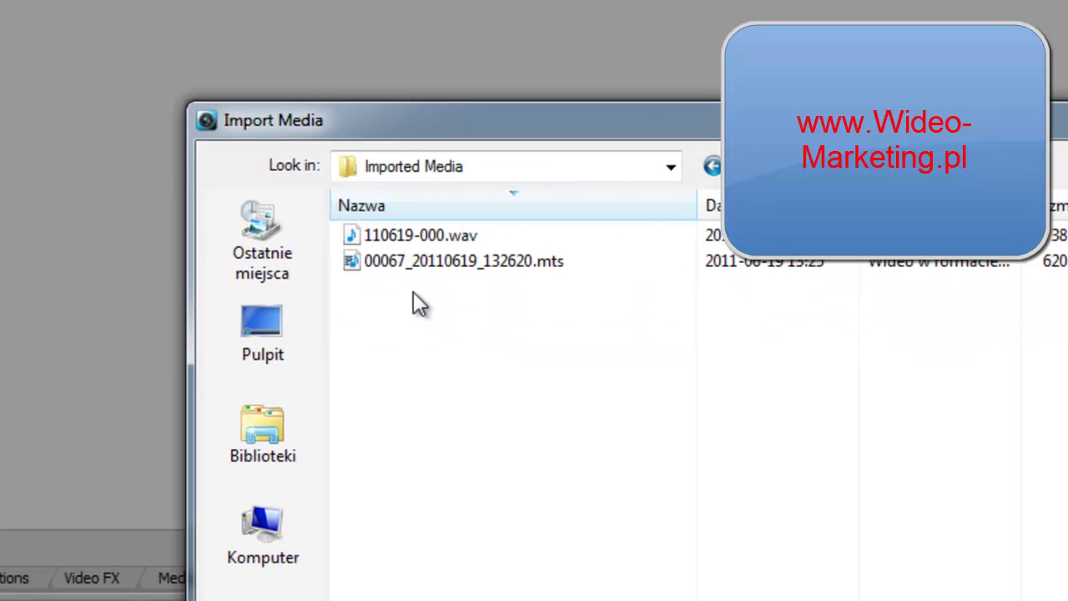
left_click(402, 238)
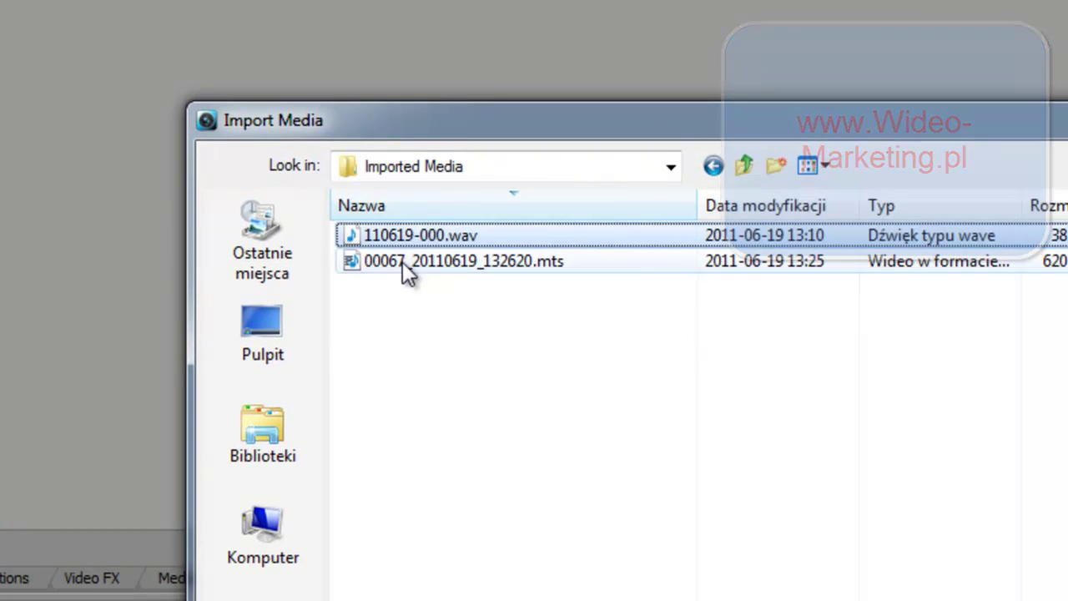
left_click(403, 265, "shift")
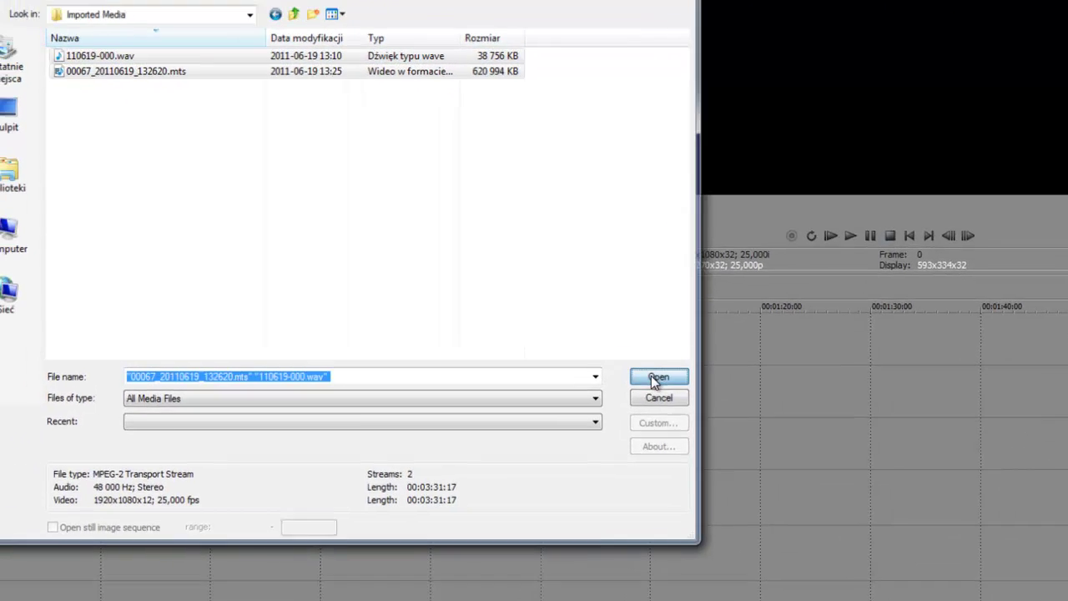
left_click(653, 377)
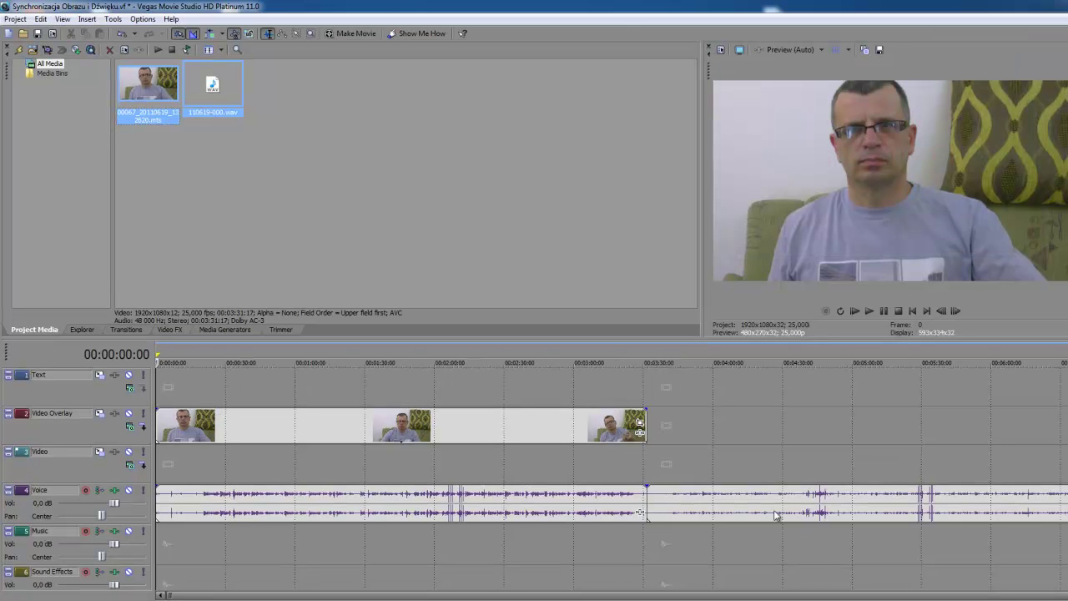
Place the 110619-000.wav clip on the Music track and roughly line up its clap peaks with those on the Voice track
left_click(775, 515)
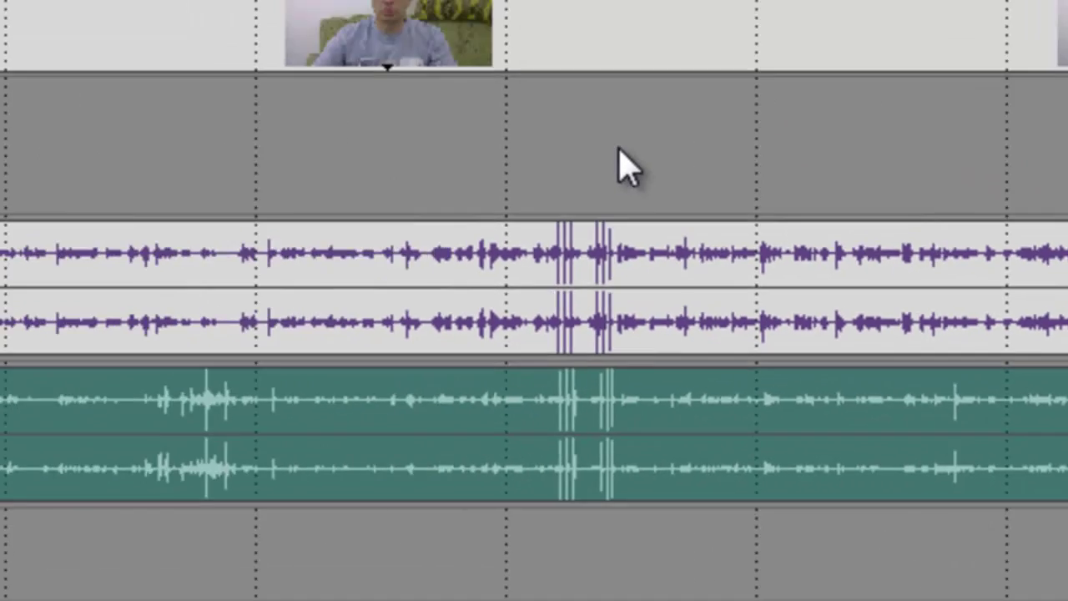
left_click(429, 63)
scroll(429, 63, "up", 2)
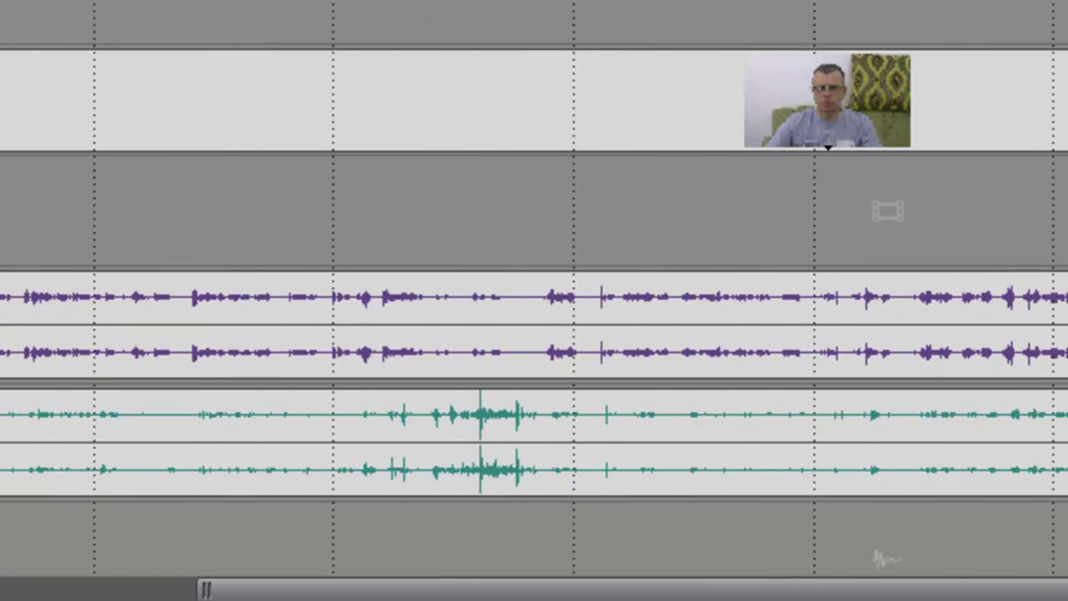
scroll(765, 213, "up", 2)
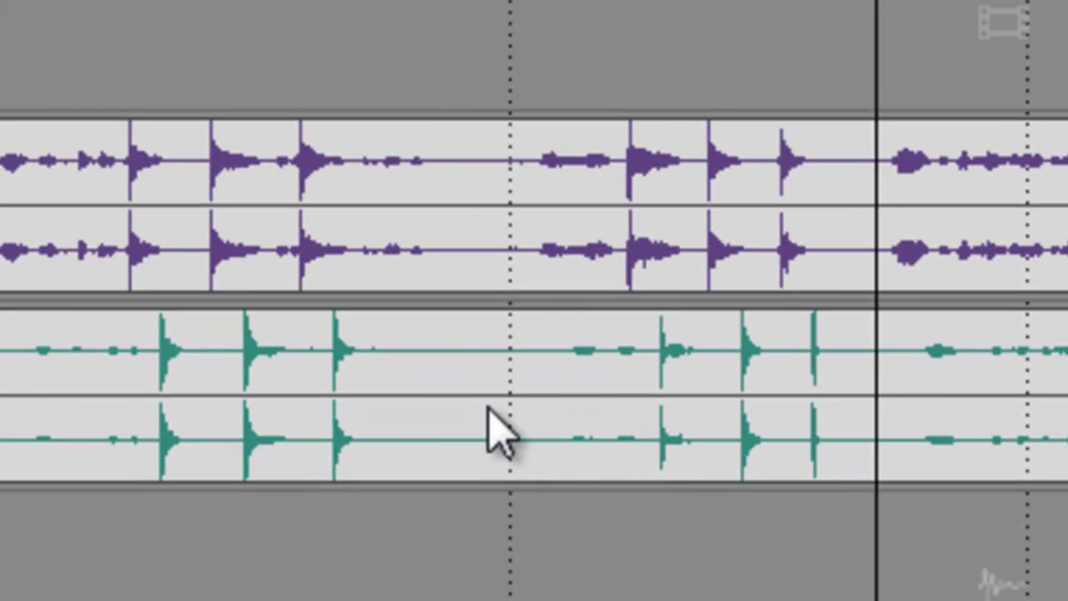
left_click_drag(443, 390, 412, 391)
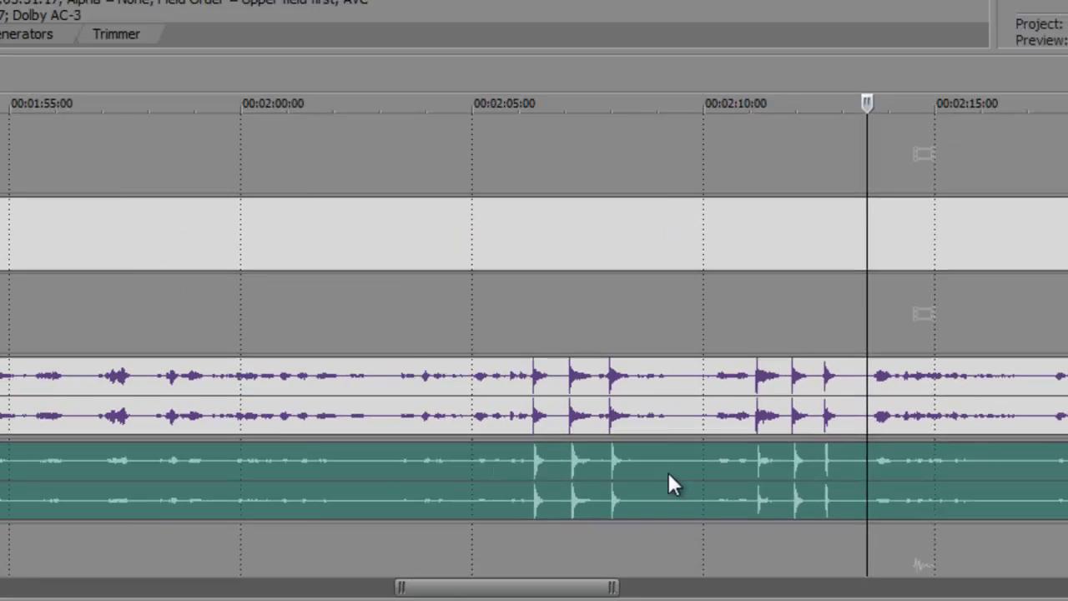
Fine-align the Music track clip so its clap peaks start exactly with the Voice track's clap peaks
left_click(872, 396)
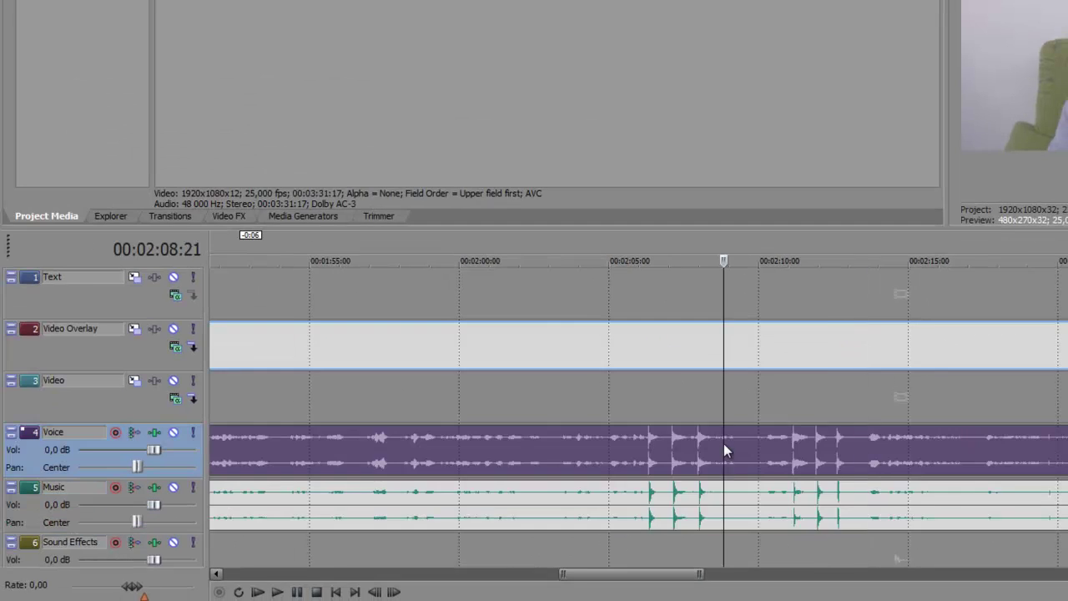
scroll(871, 396, "up", 5)
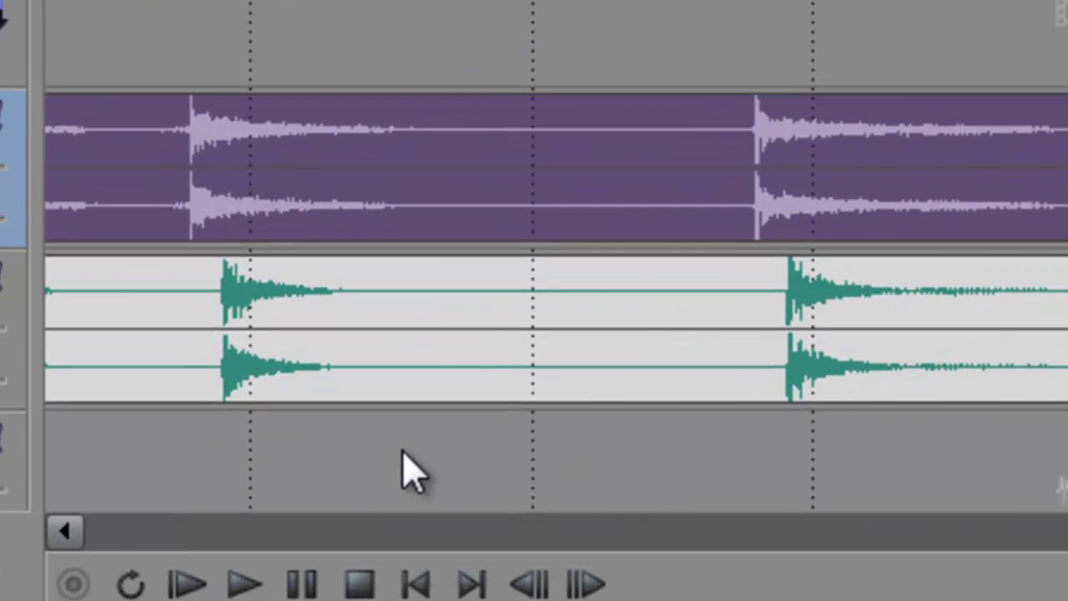
left_click(333, 545)
left_click_drag(427, 341, 402, 346)
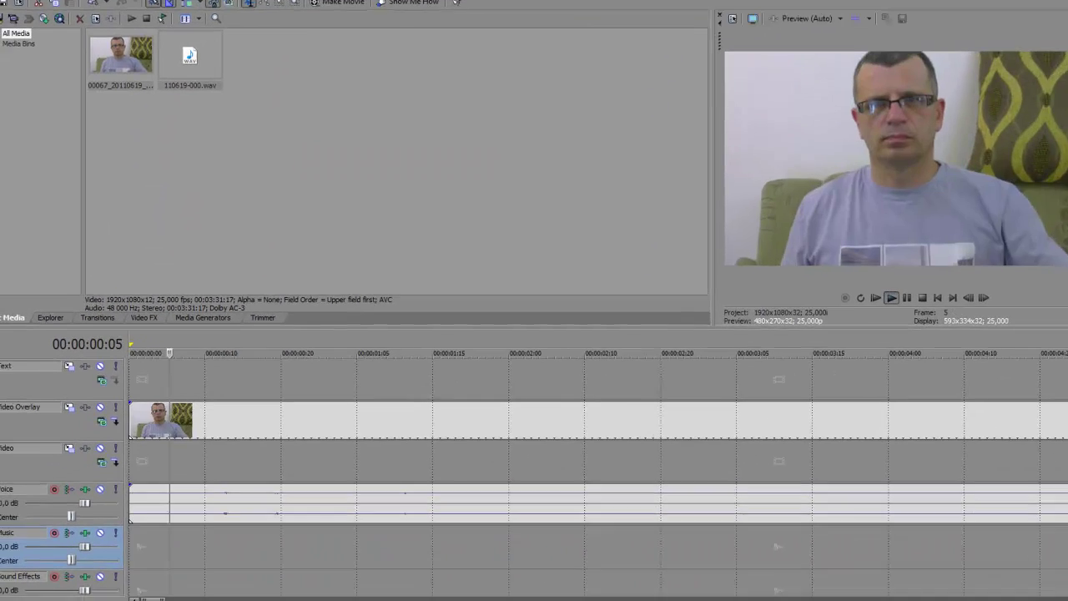
Play back the timeline from about 00:01:59 through the claps to check the audio and video sync
scroll(441, 528, "down", 10)
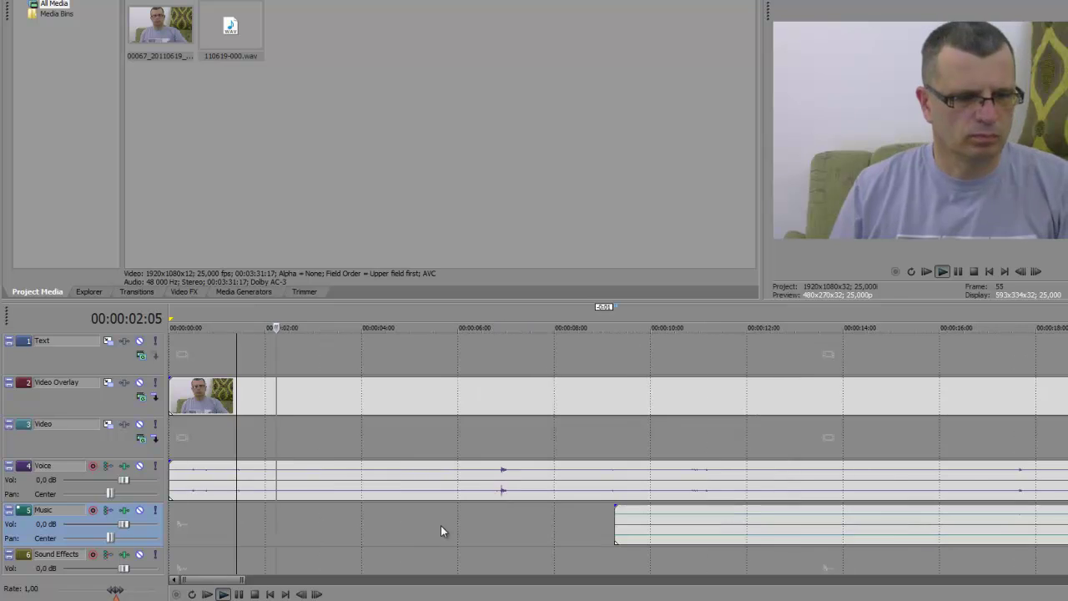
left_click(238, 595)
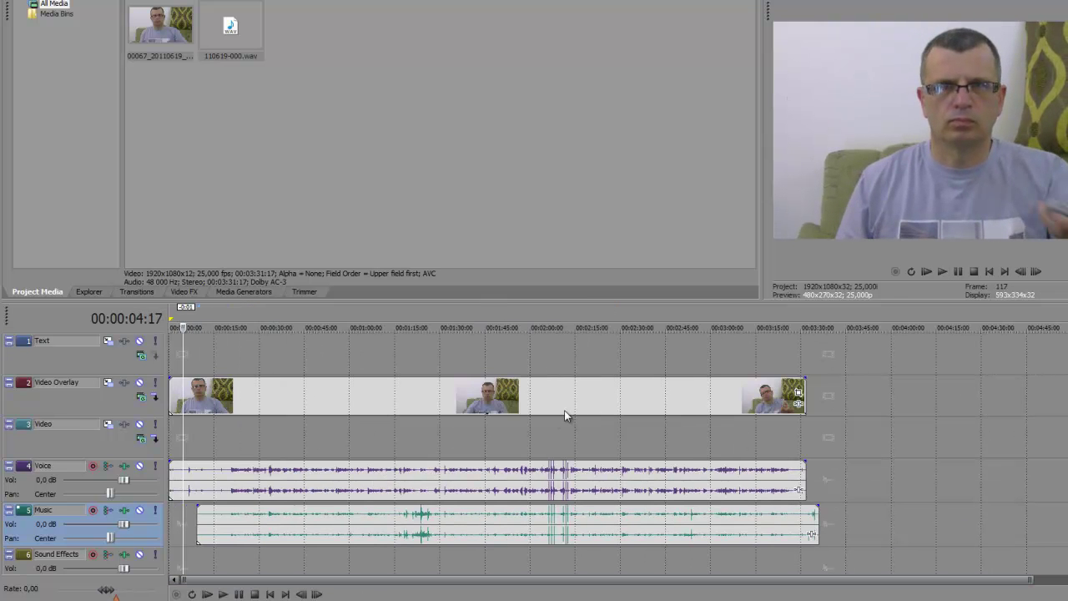
left_click(408, 389)
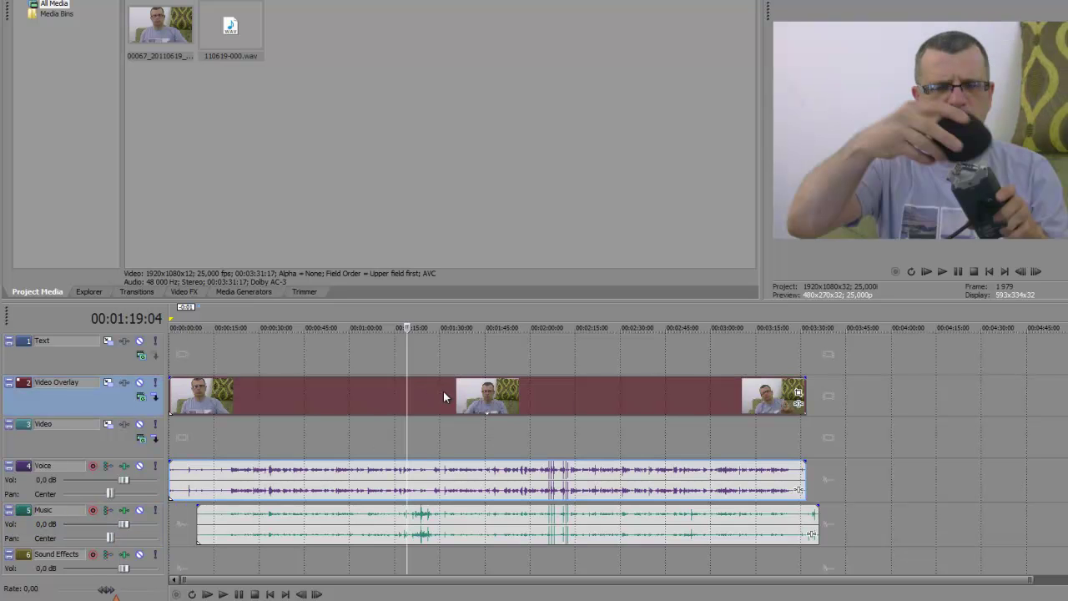
left_click(529, 371)
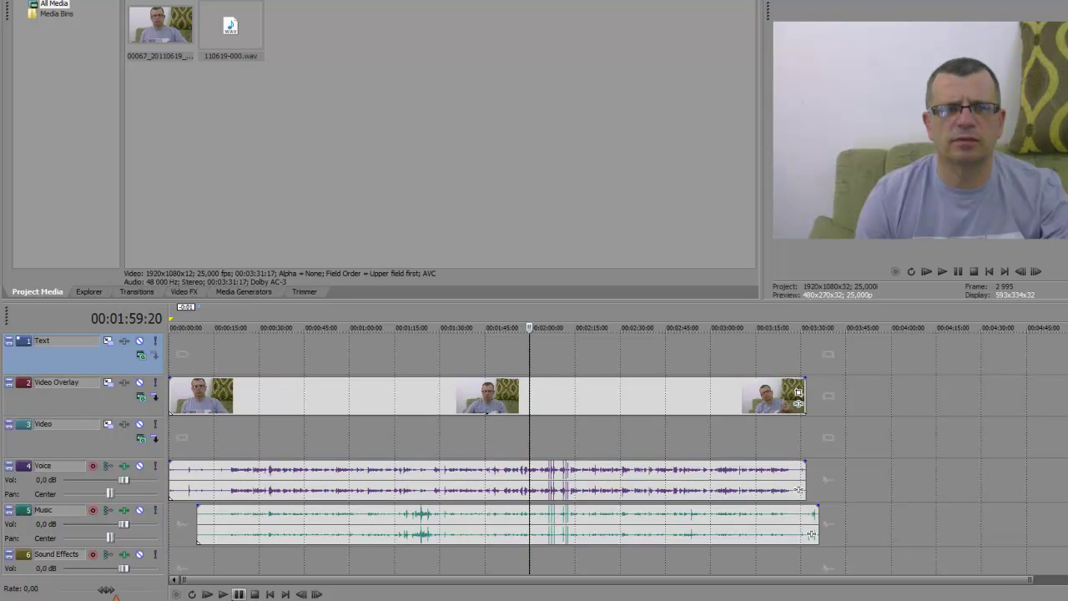
left_click(222, 594)
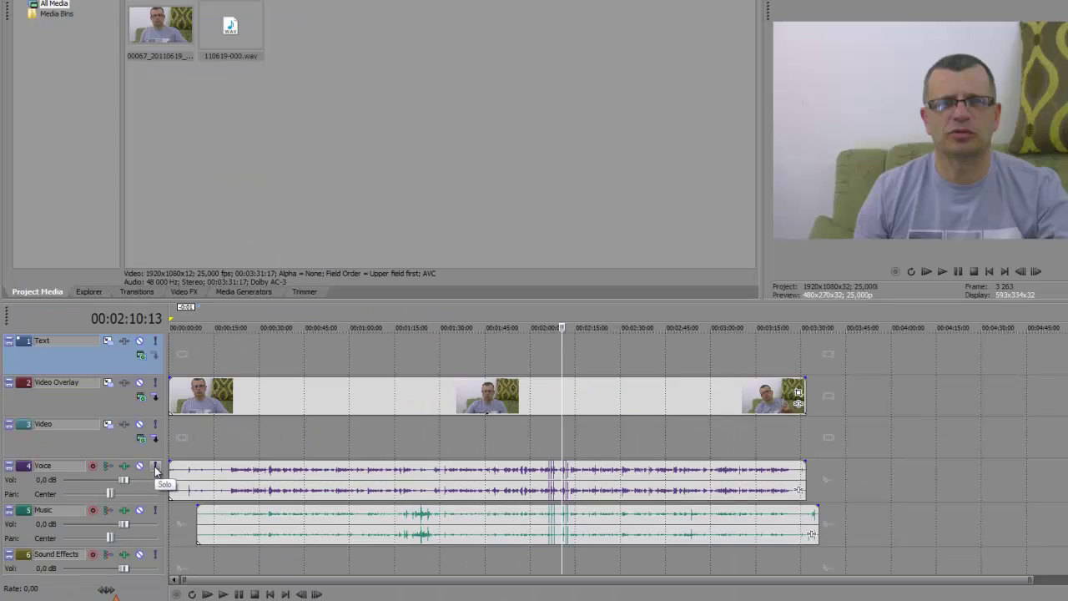
Mute the Voice track and play the clap section from about 00:02:00, leaving the Music track audible
left_click(140, 466)
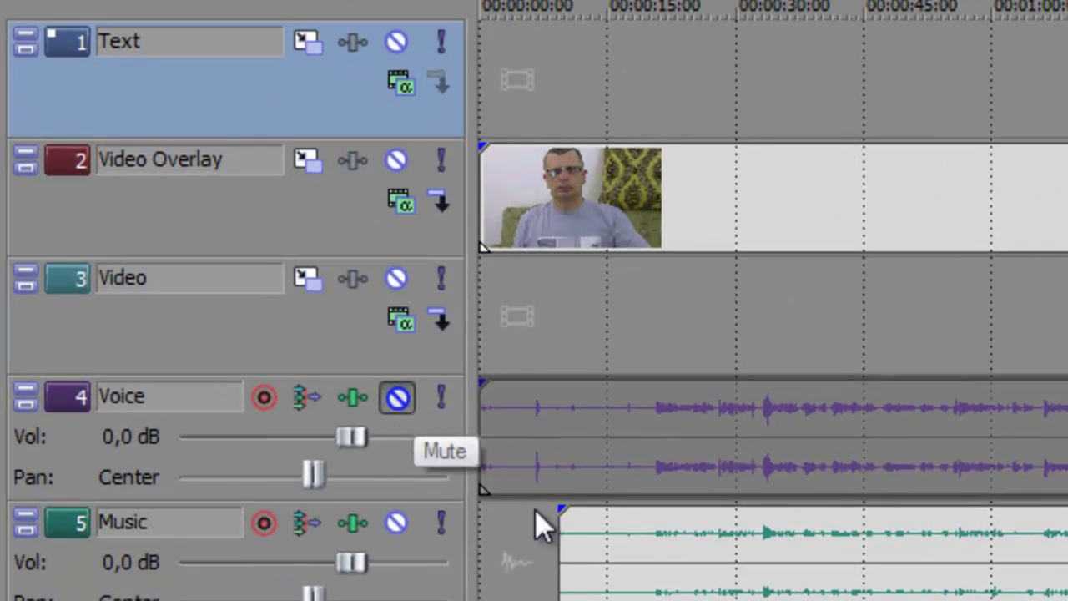
left_click(167, 417)
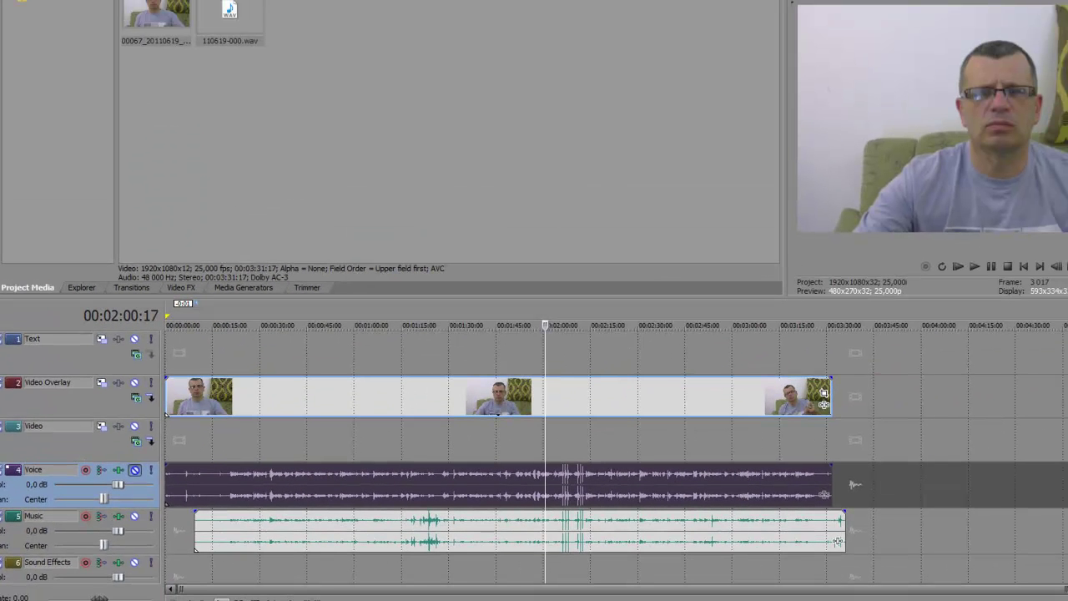
mouse_move(329, 600)
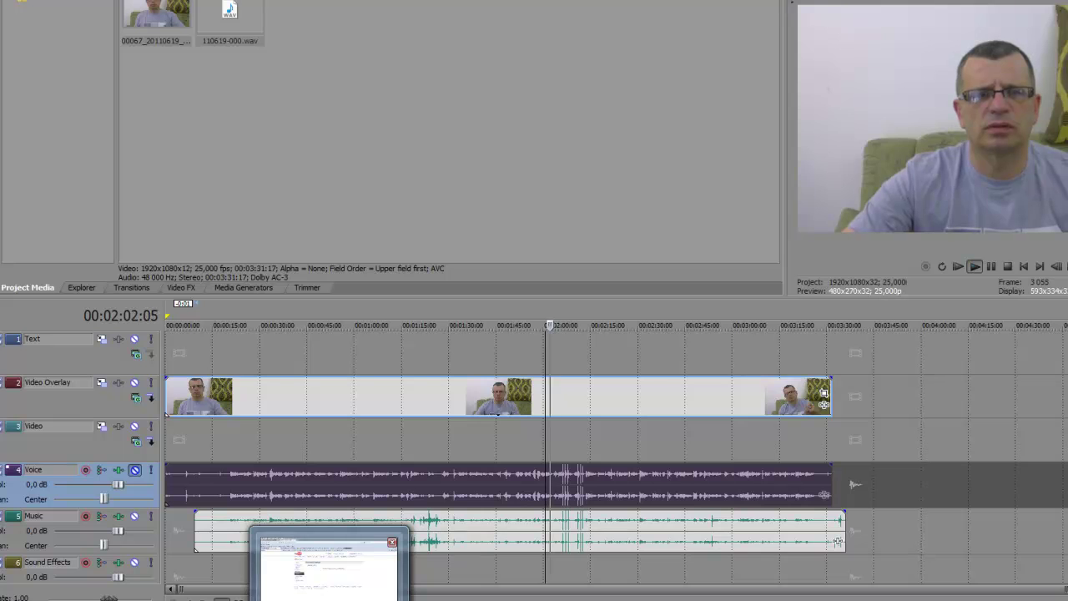
left_click(135, 516)
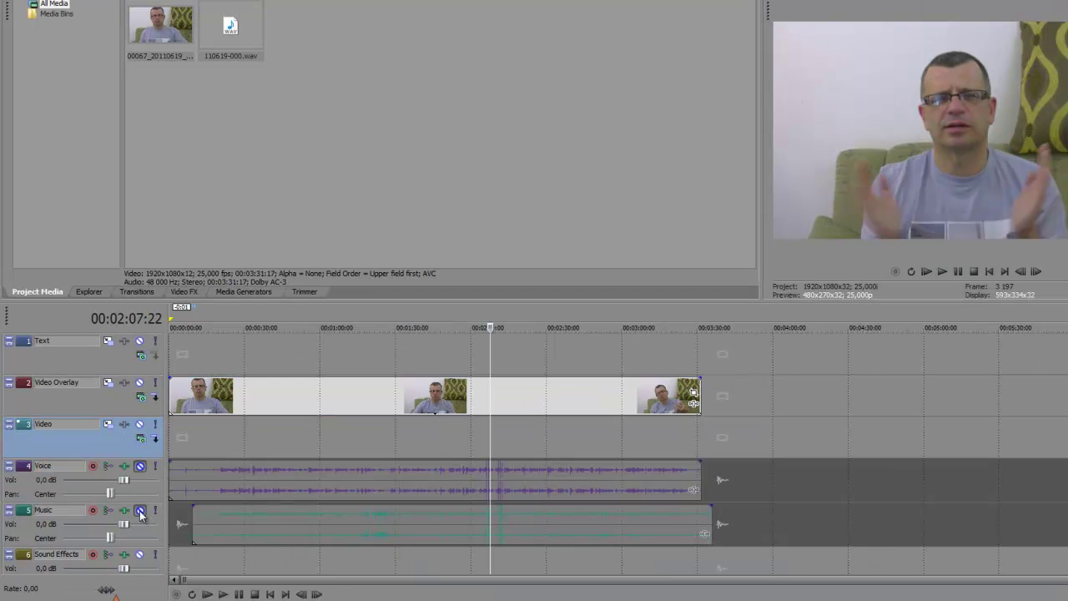
left_click(141, 513)
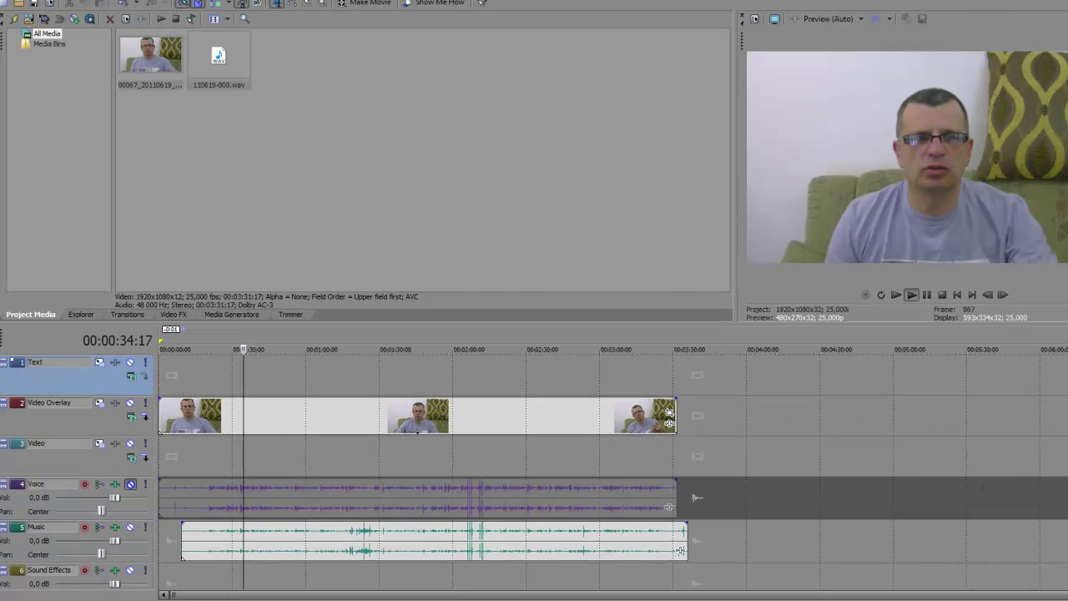
Find the point just before the speech begins and split the clips on all tracks at 00:00:19:01
key("Return")
left_click(214, 381)
left_click(197, 365)
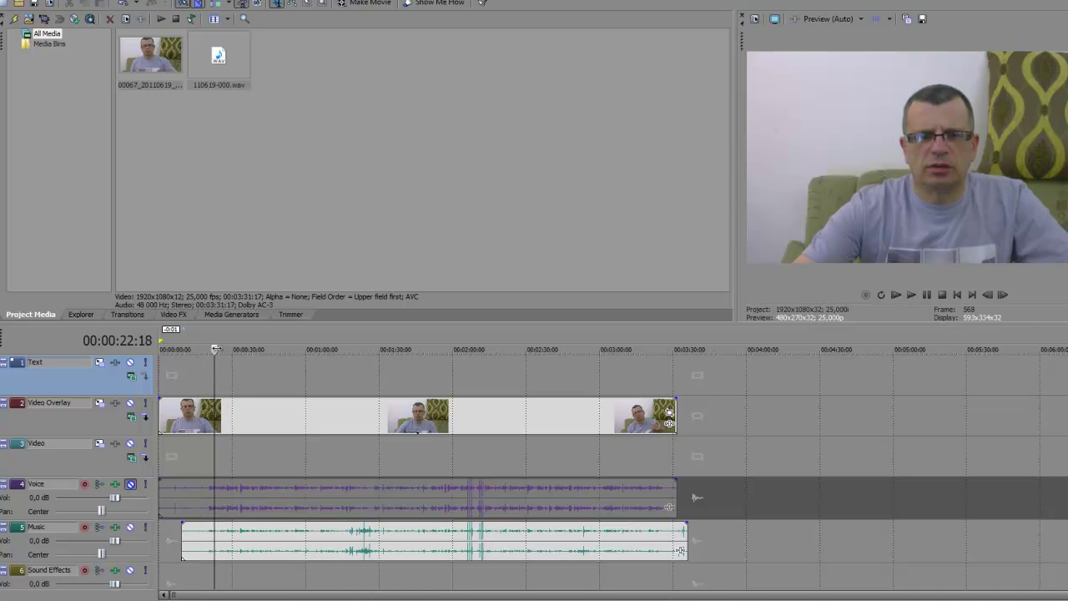
key("j")
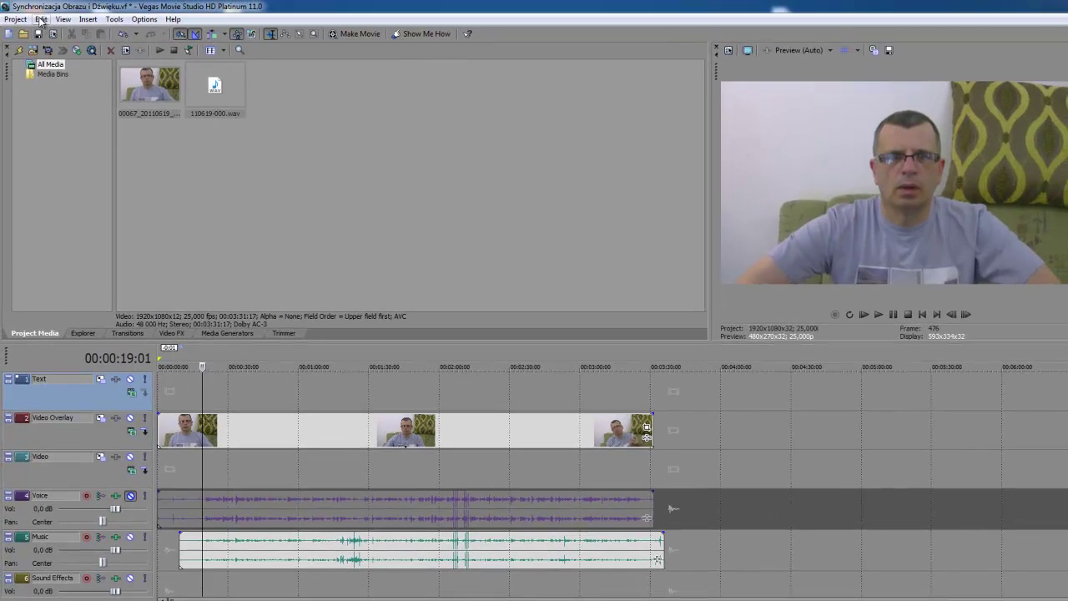
left_click(40, 19)
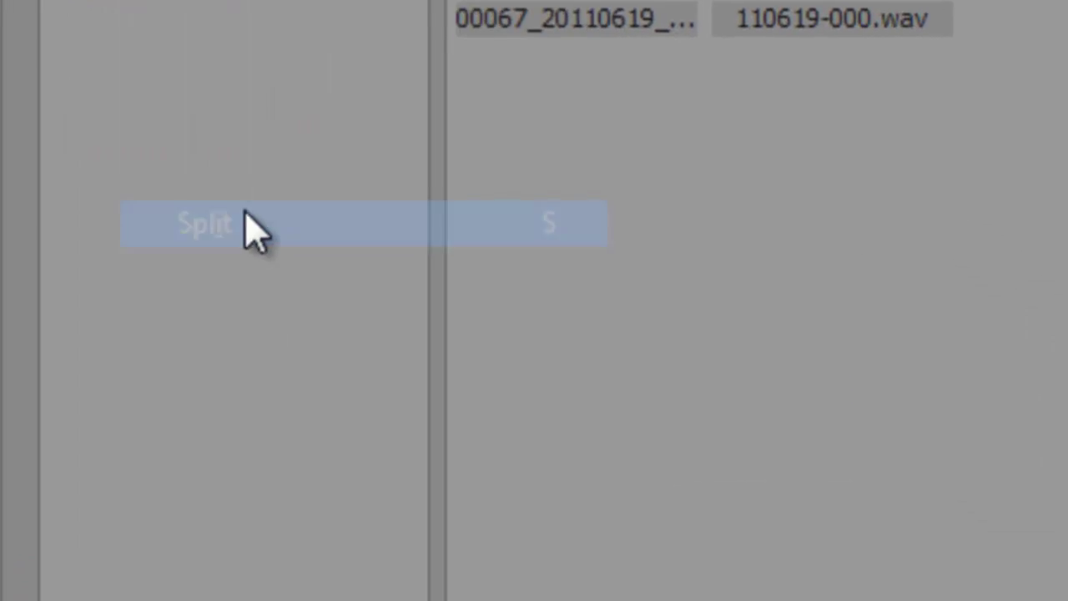
left_click(253, 227)
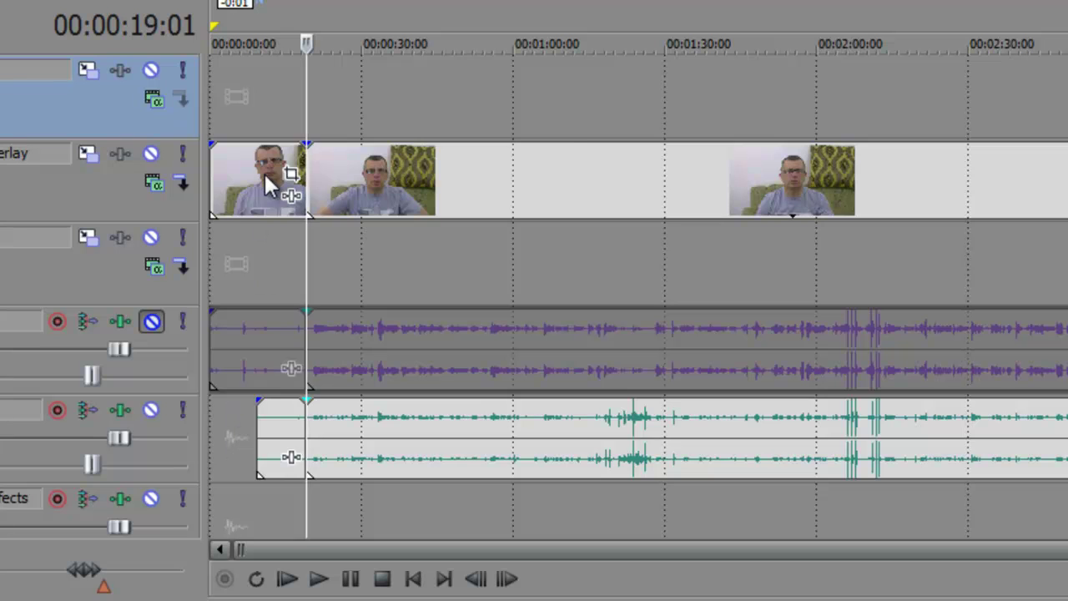
Delete the unwanted opening segments before 00:00:19:01 from the Video Overlay track with its camera sound and from the Music track
right_click(264, 171)
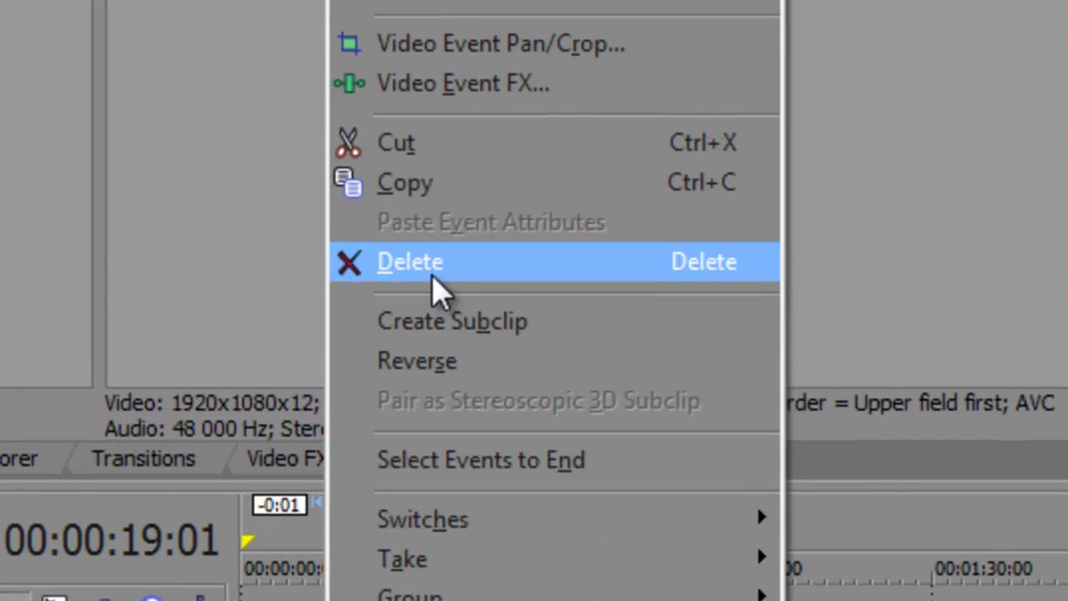
left_click(433, 278)
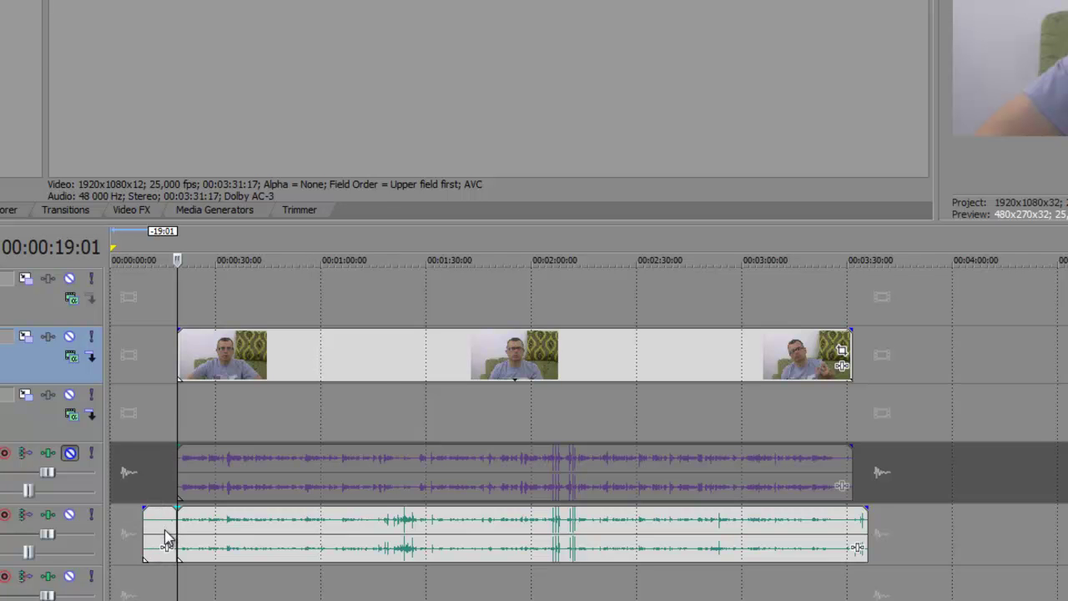
right_click(165, 539)
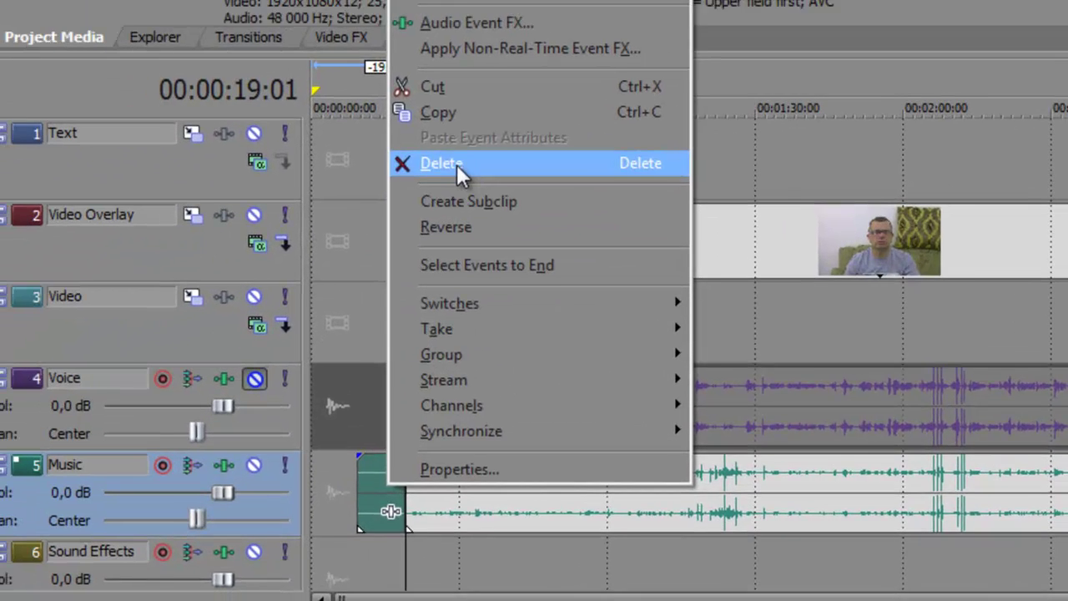
left_click(209, 298)
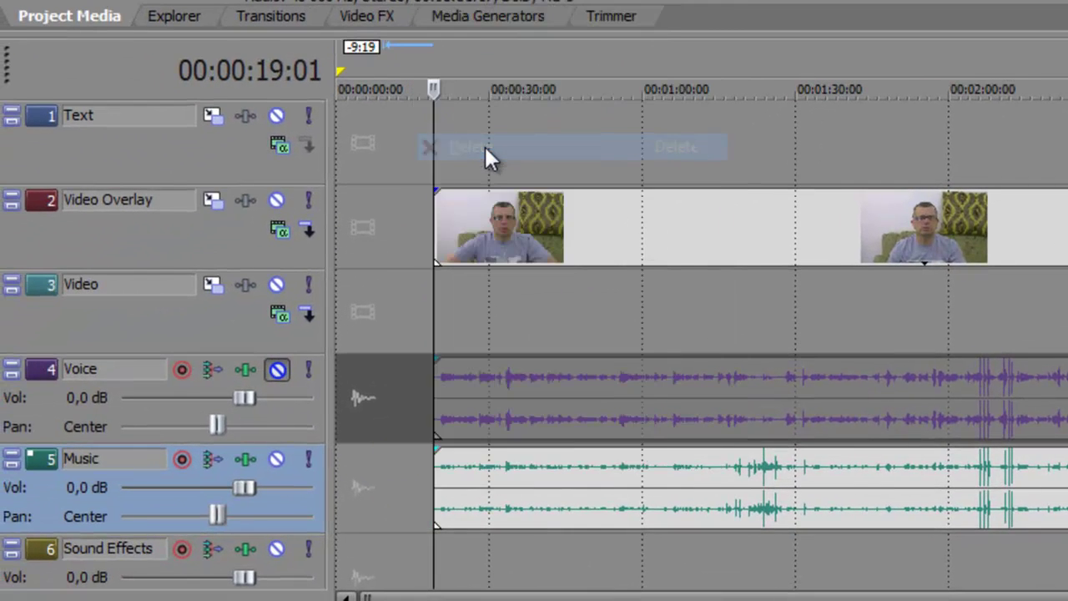
Move the remaining video clip with its Voice audio and the Music clip to the timeline start, and return the playhead to the beginning
left_click_drag(643, 231, 548, 232)
left_click_drag(580, 503, 475, 485)
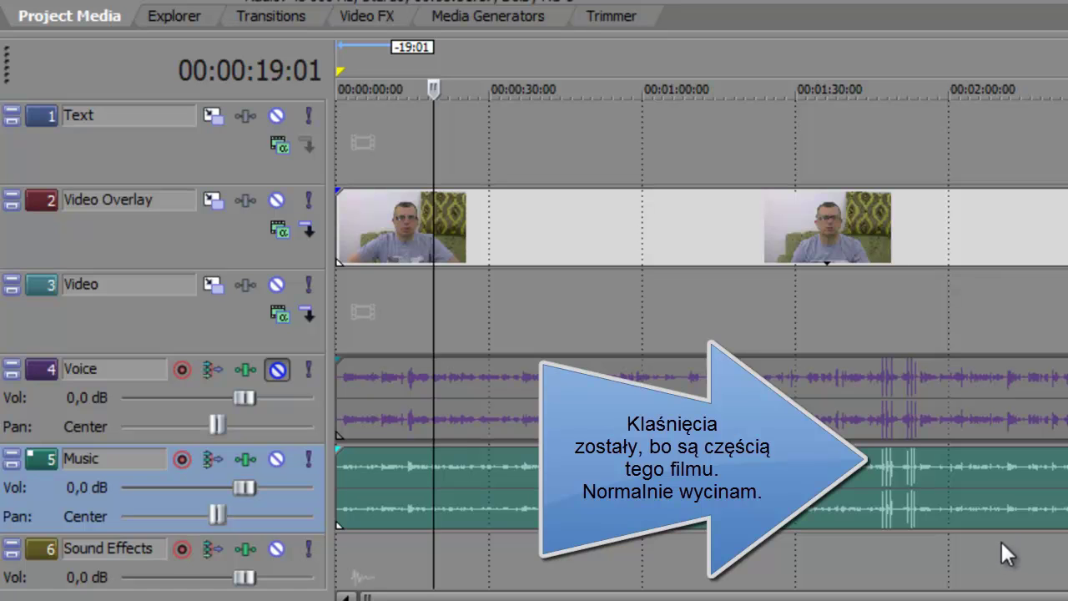
key("ctrl+Home")
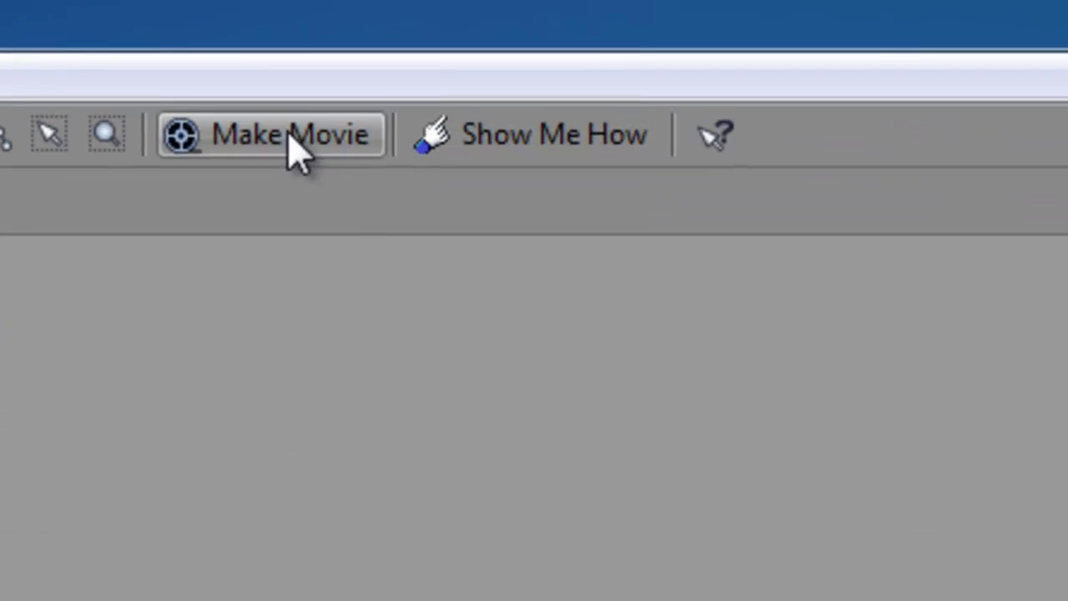
Look at the Make Movie destination options, such as saving to the hard drive, and cancel the dialog
left_click(296, 150)
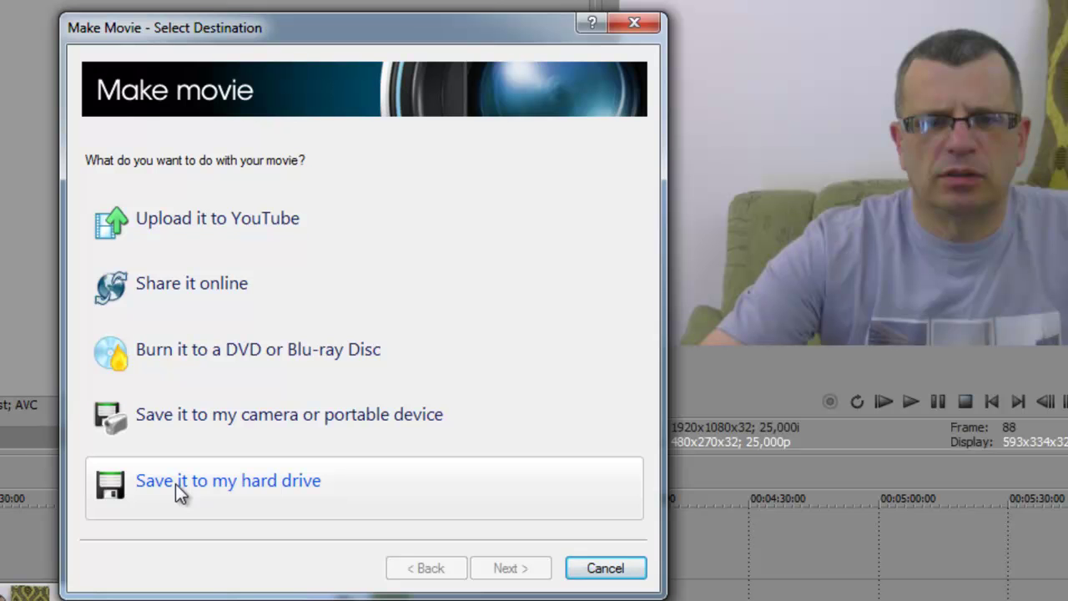
left_click(612, 575)
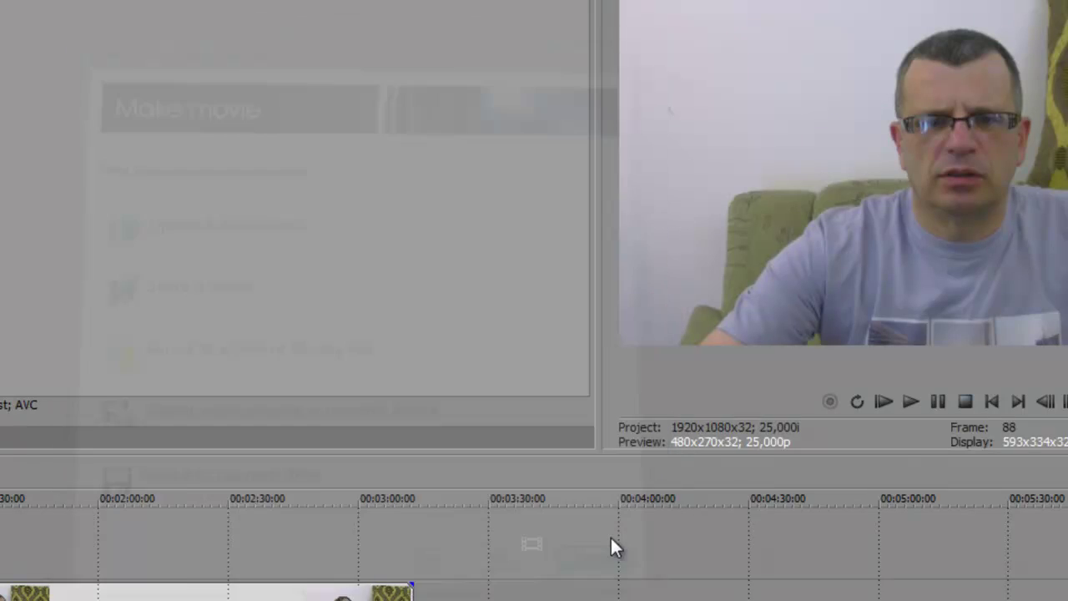